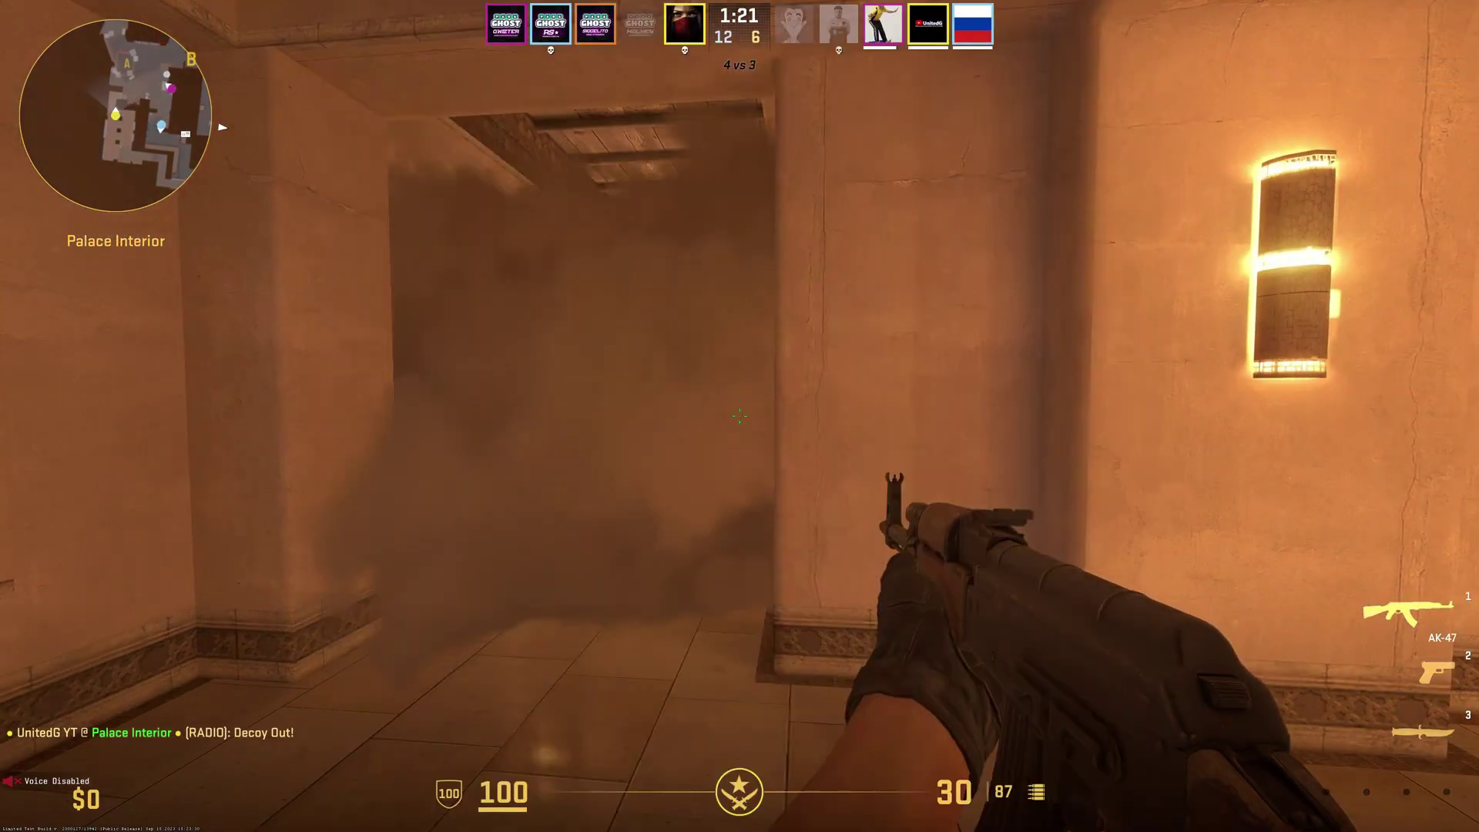
pyautogui.press('z')
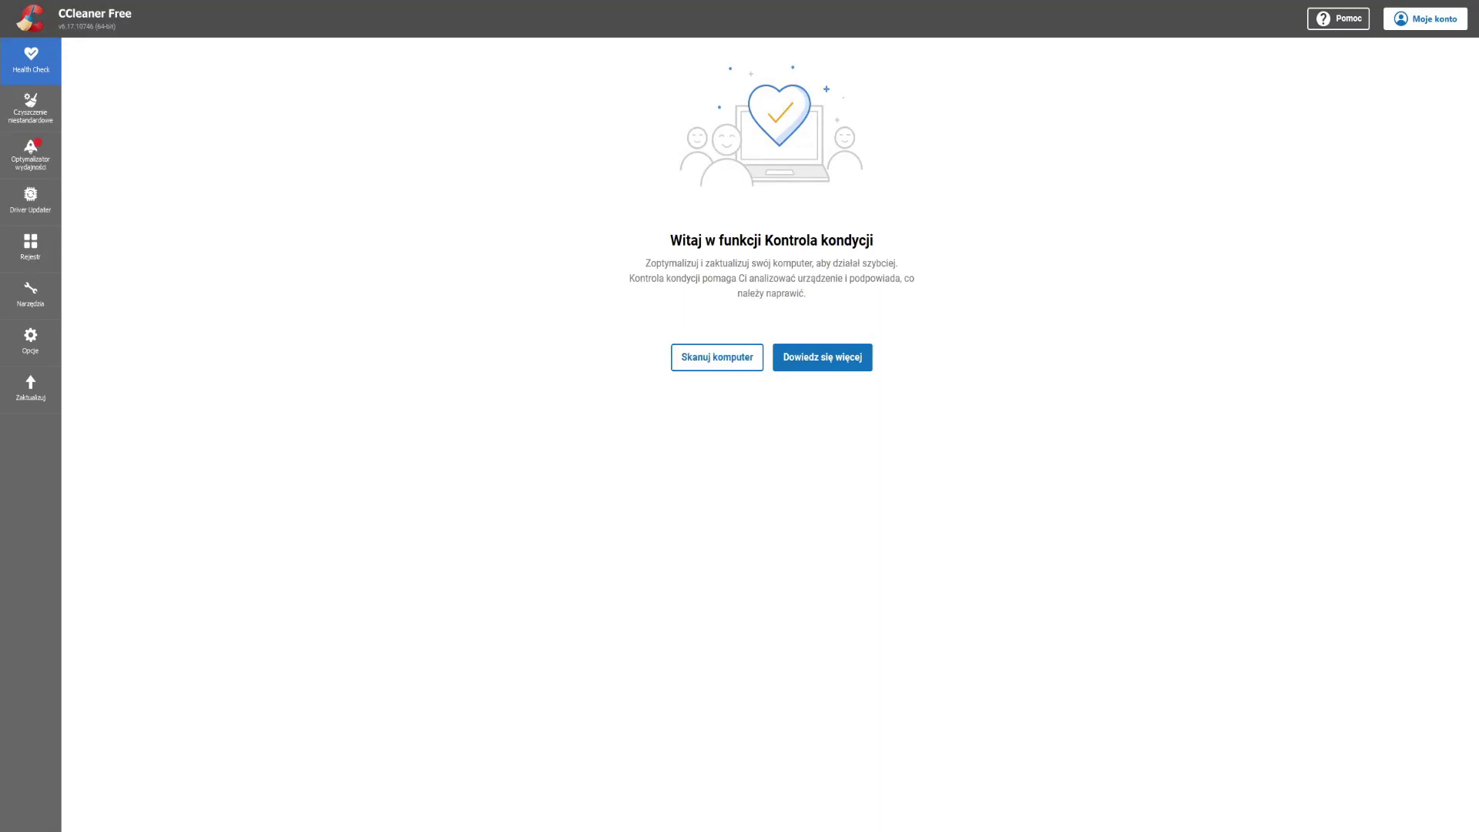
# Step: View CCleaner's custom cleaning, performance optimizer and Driver Updater sections in turn
pyautogui.click(30, 108)
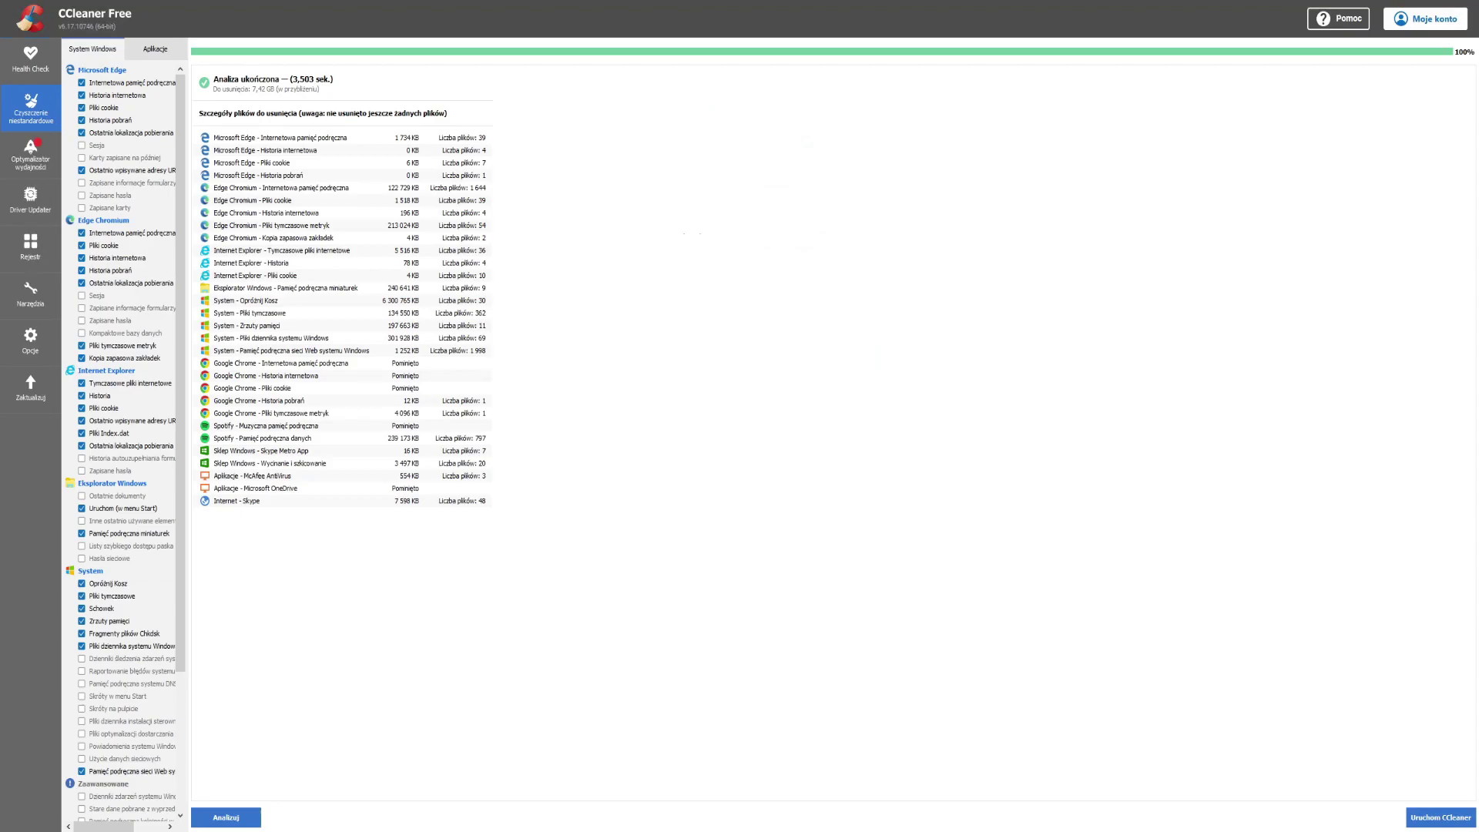
pyautogui.click(31, 154)
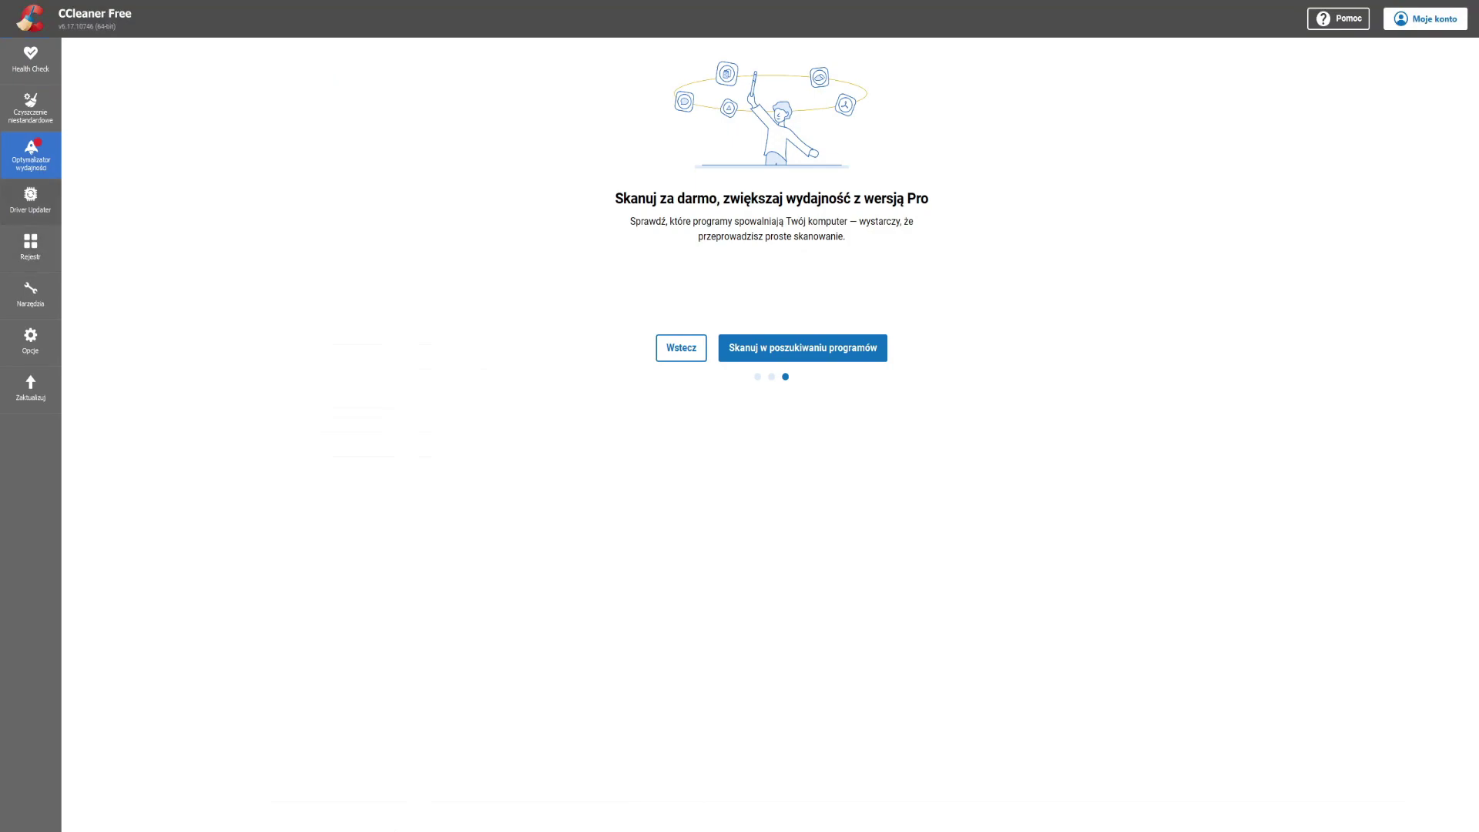
pyautogui.click(30, 202)
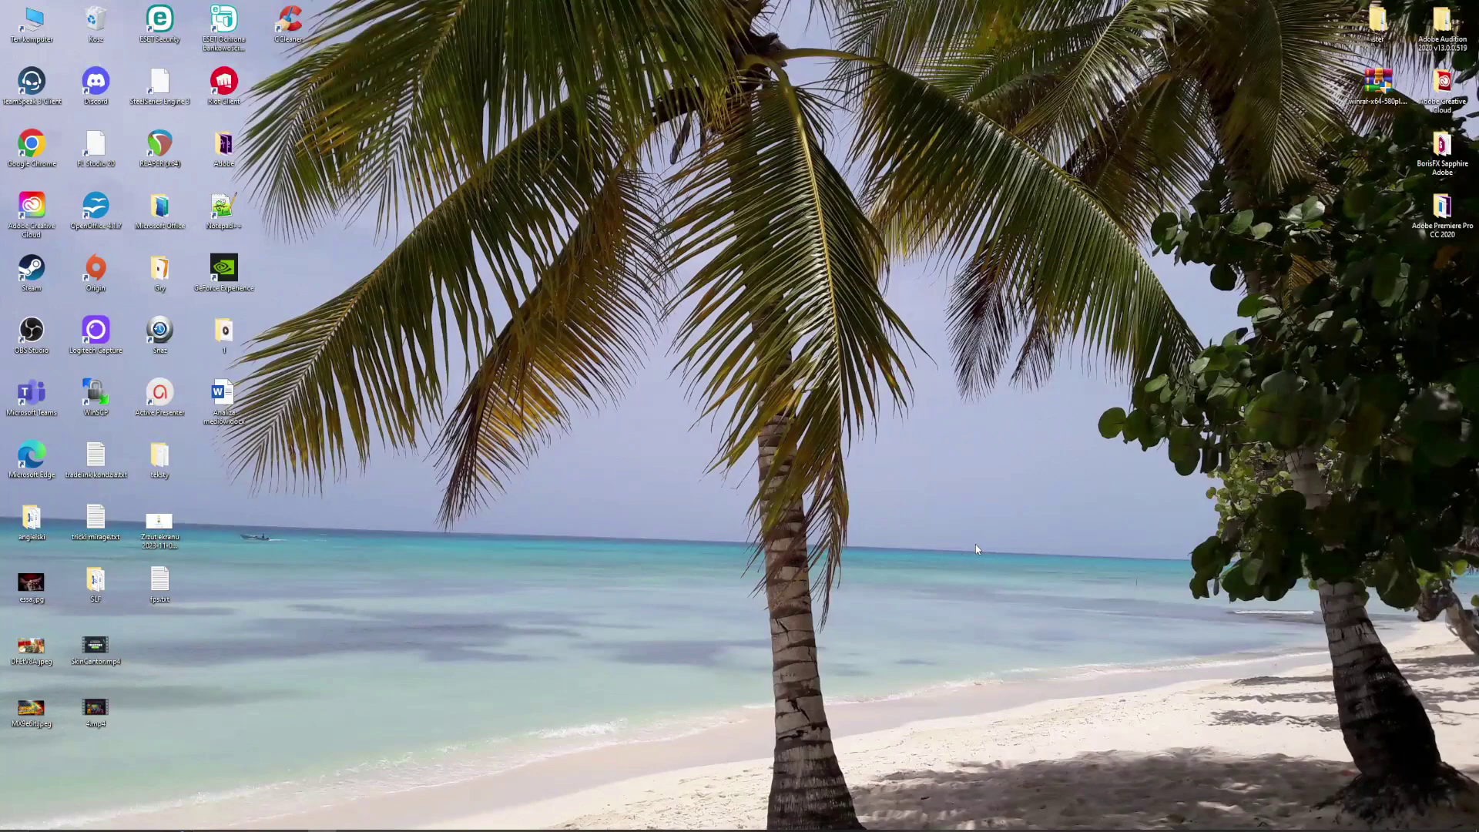
# Step: Switch to Task Manager and bring up the available actions for the running Spotify app
pyautogui.press('super')
pyautogui.write('me')
pyautogui.click(131, 543)
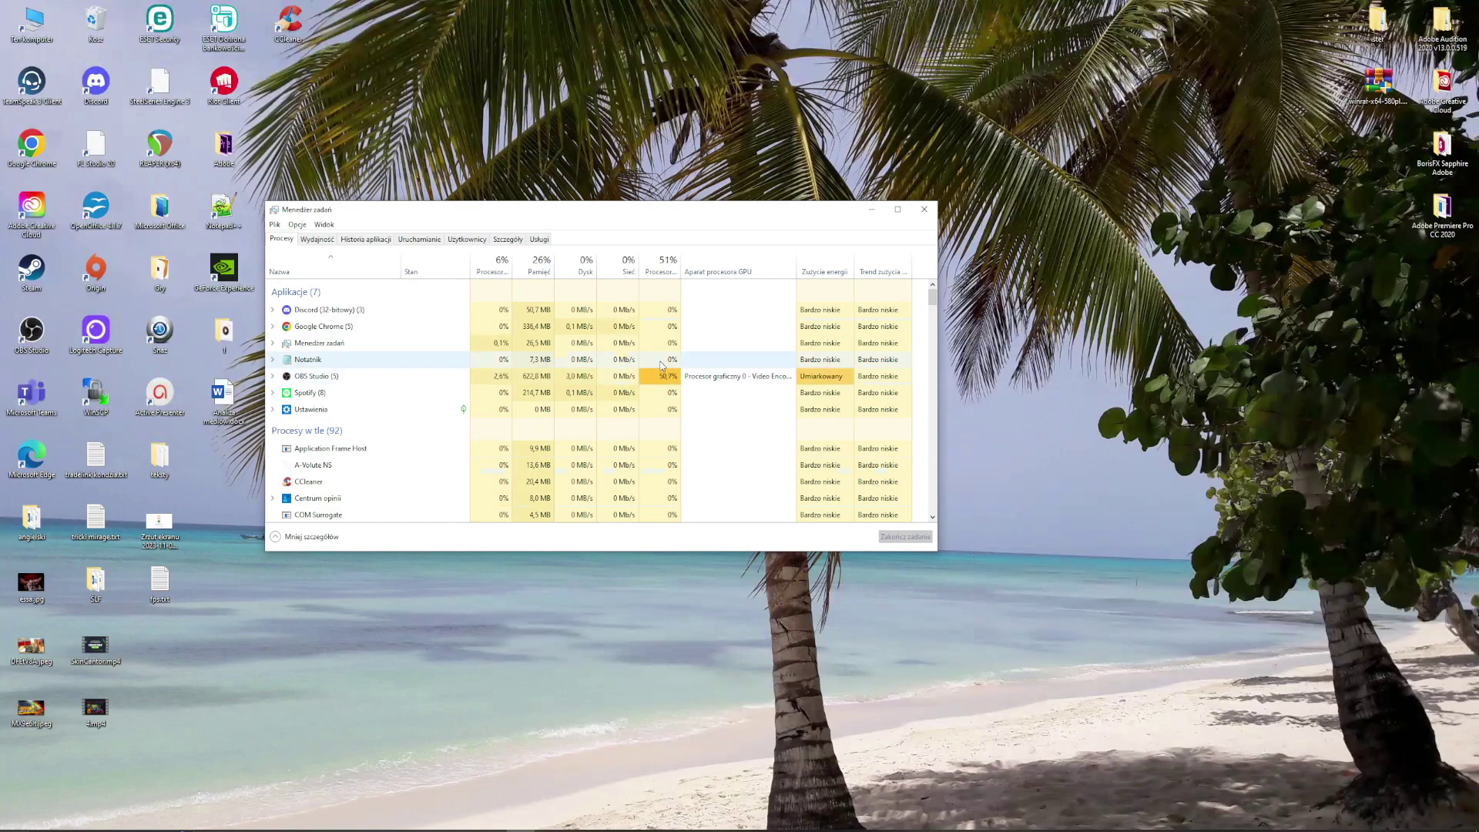
pyautogui.rightClick(328, 395)
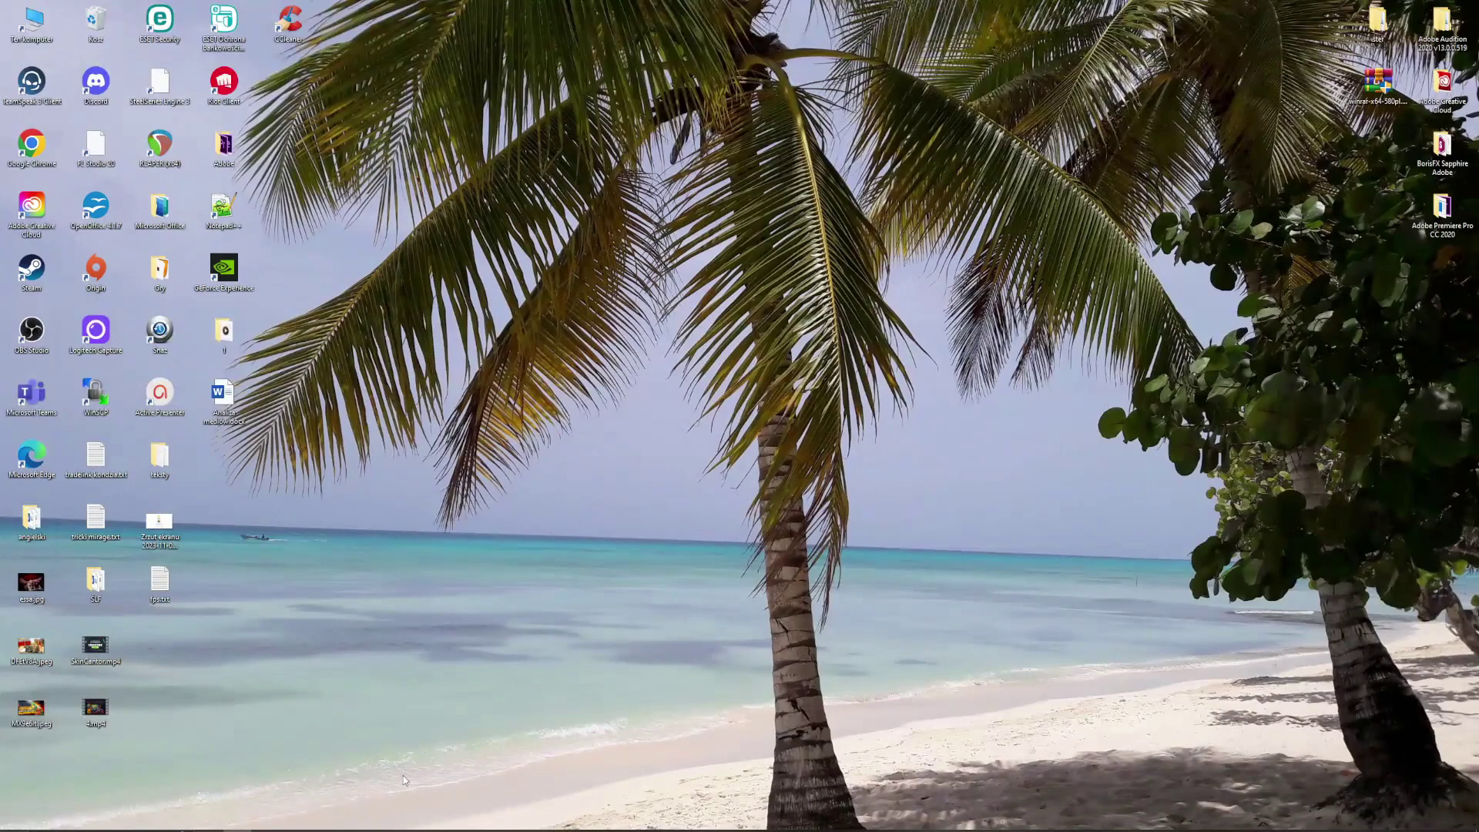
# Step: Open the Windows startup apps settings, review the list and switch off Adobe Updater Startup Utility
pyautogui.click(111, 830)
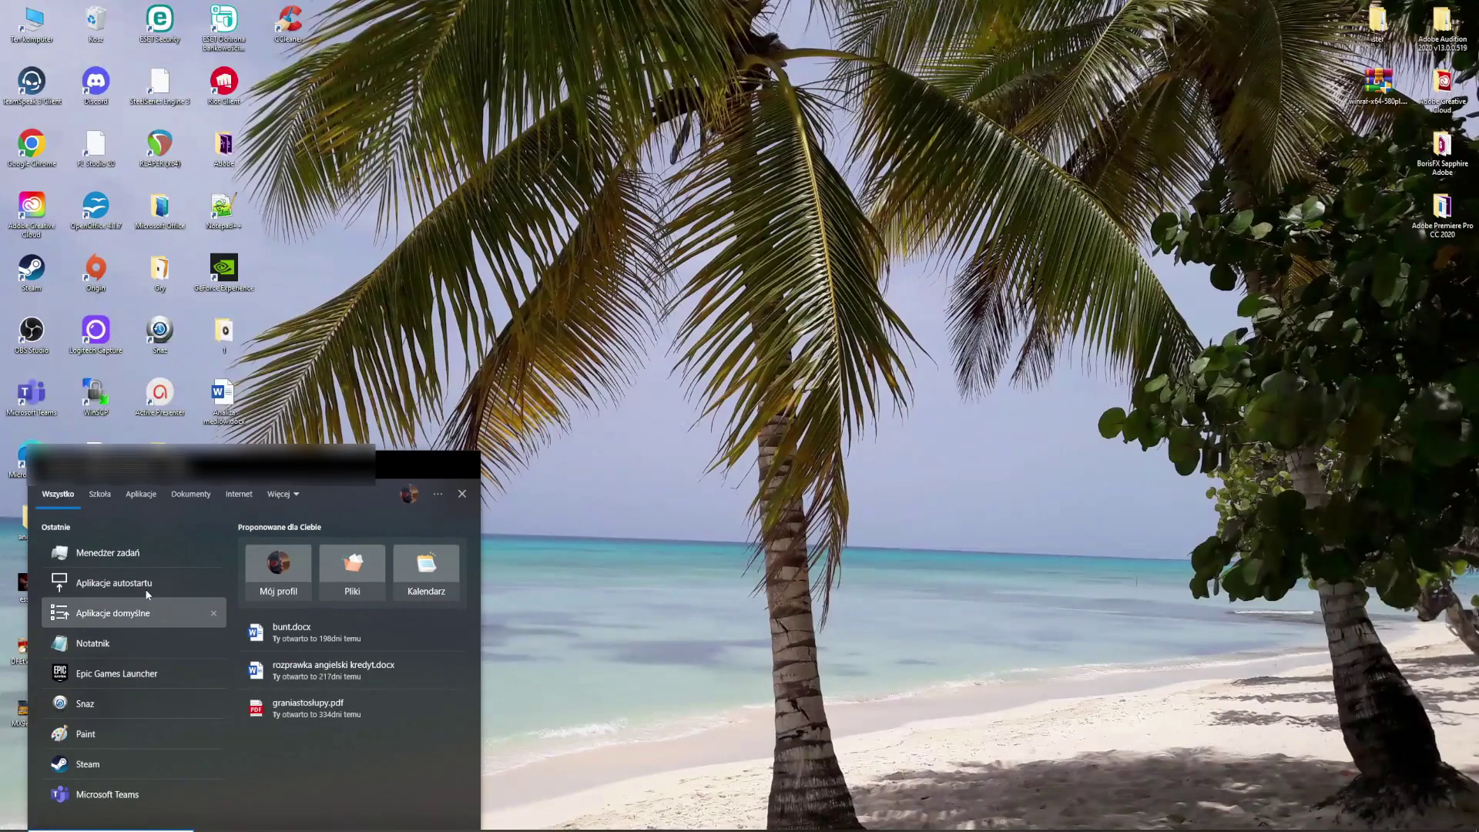
pyautogui.click(114, 583)
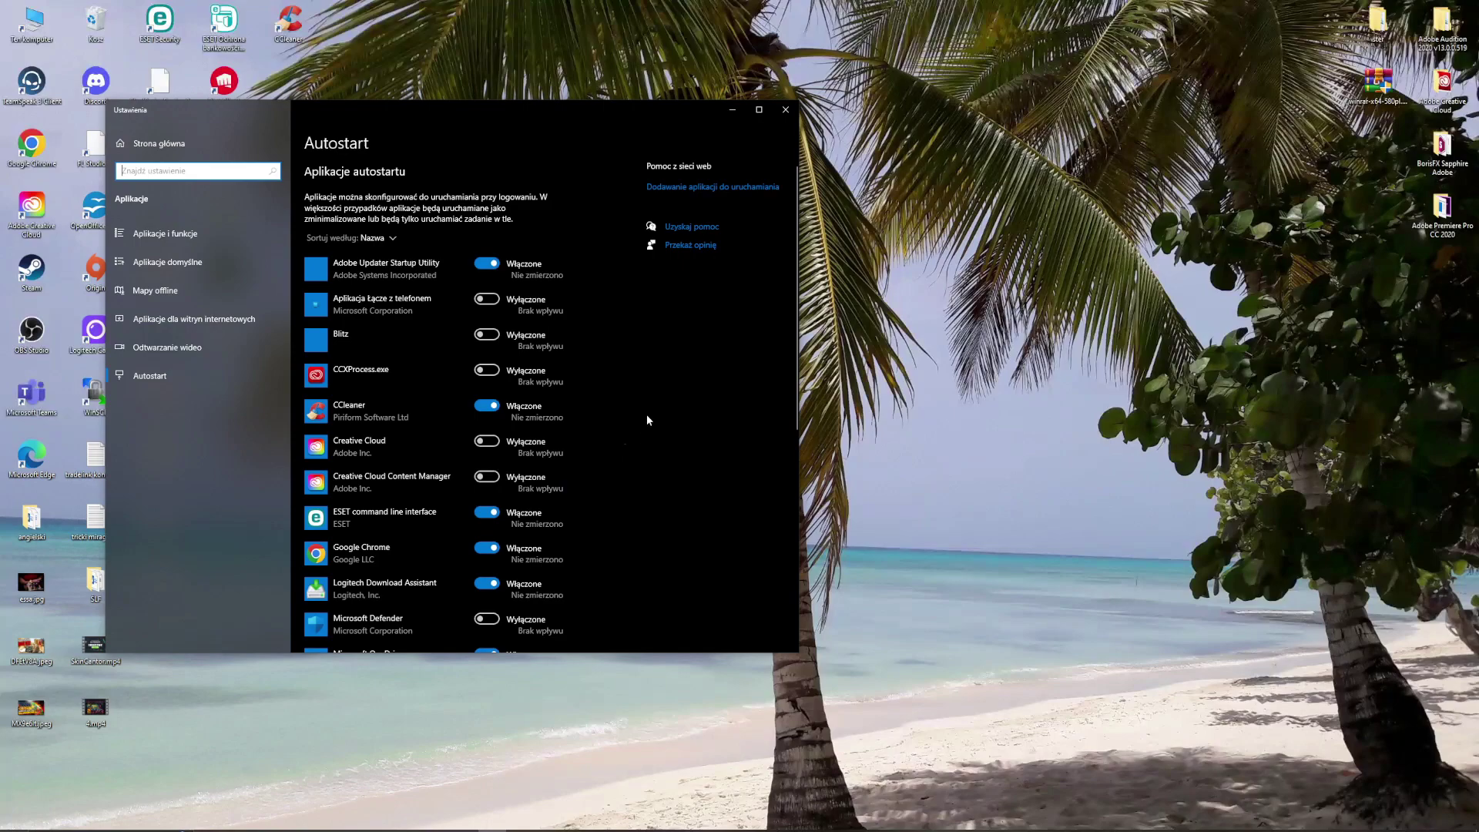
pyautogui.scroll(-3, 651, 477)
pyautogui.scroll(-1, 651, 480)
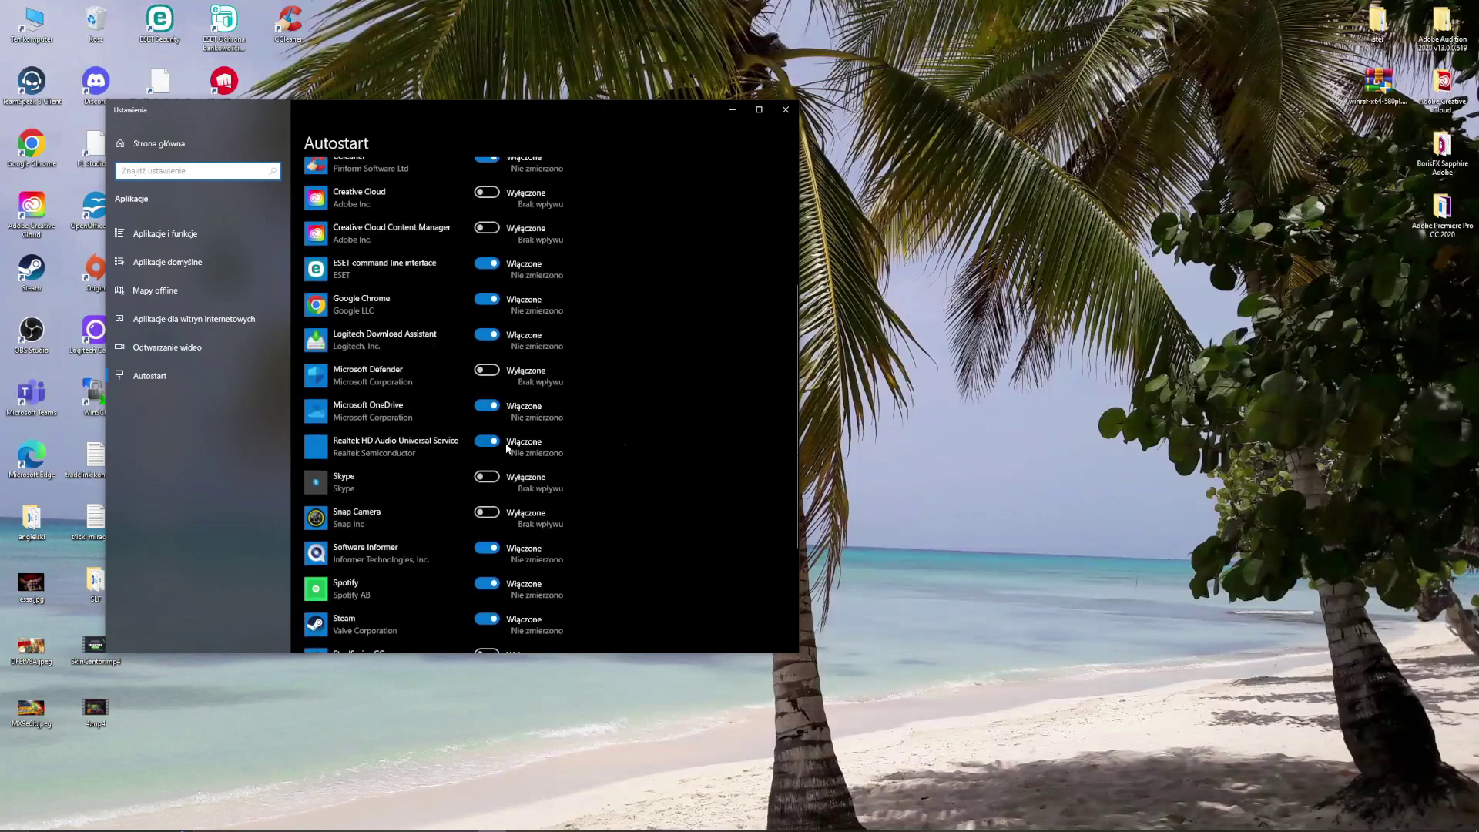
pyautogui.scroll(-2, 494, 529)
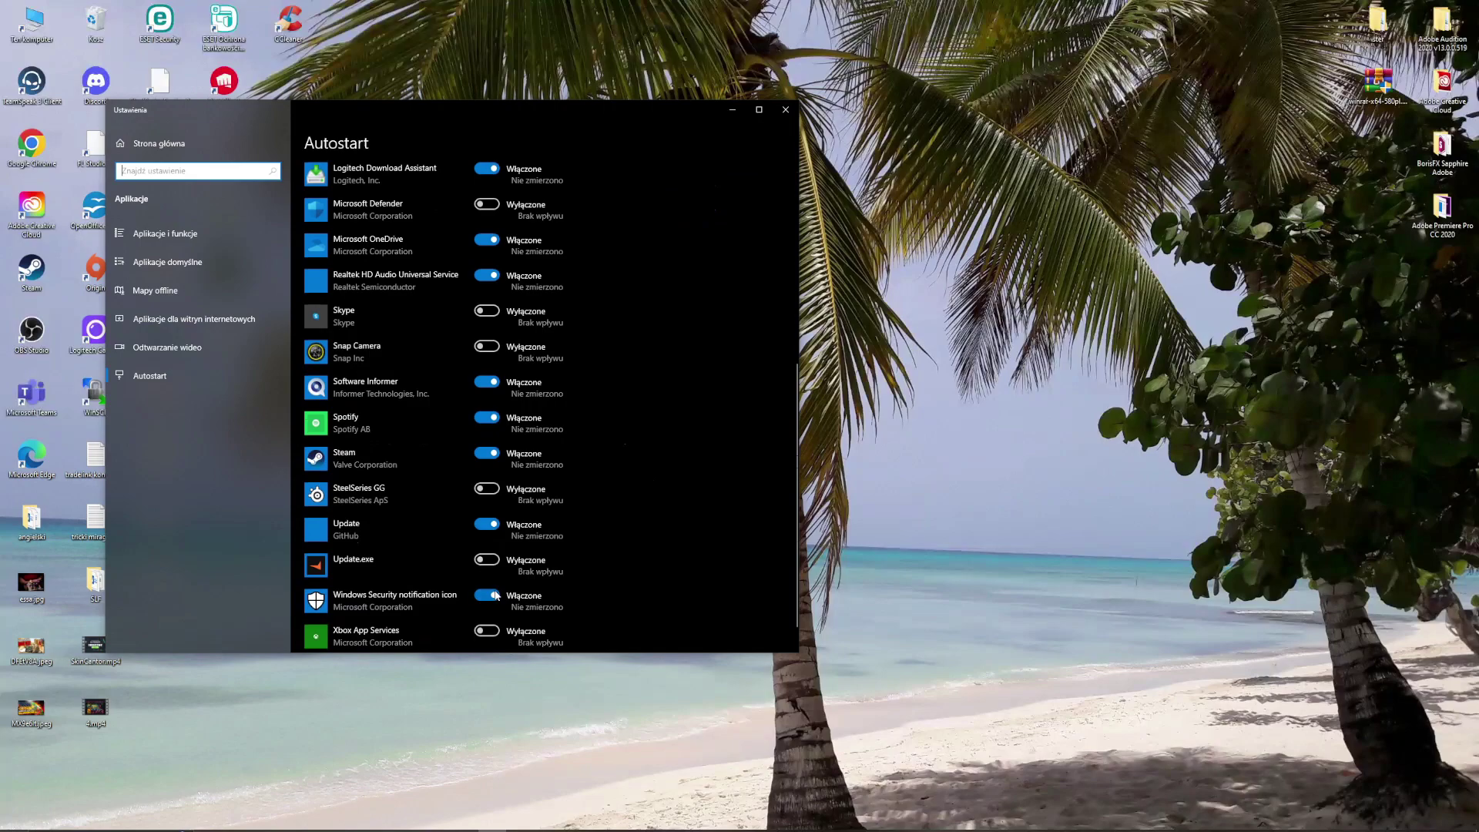
pyautogui.scroll(5, 497, 600)
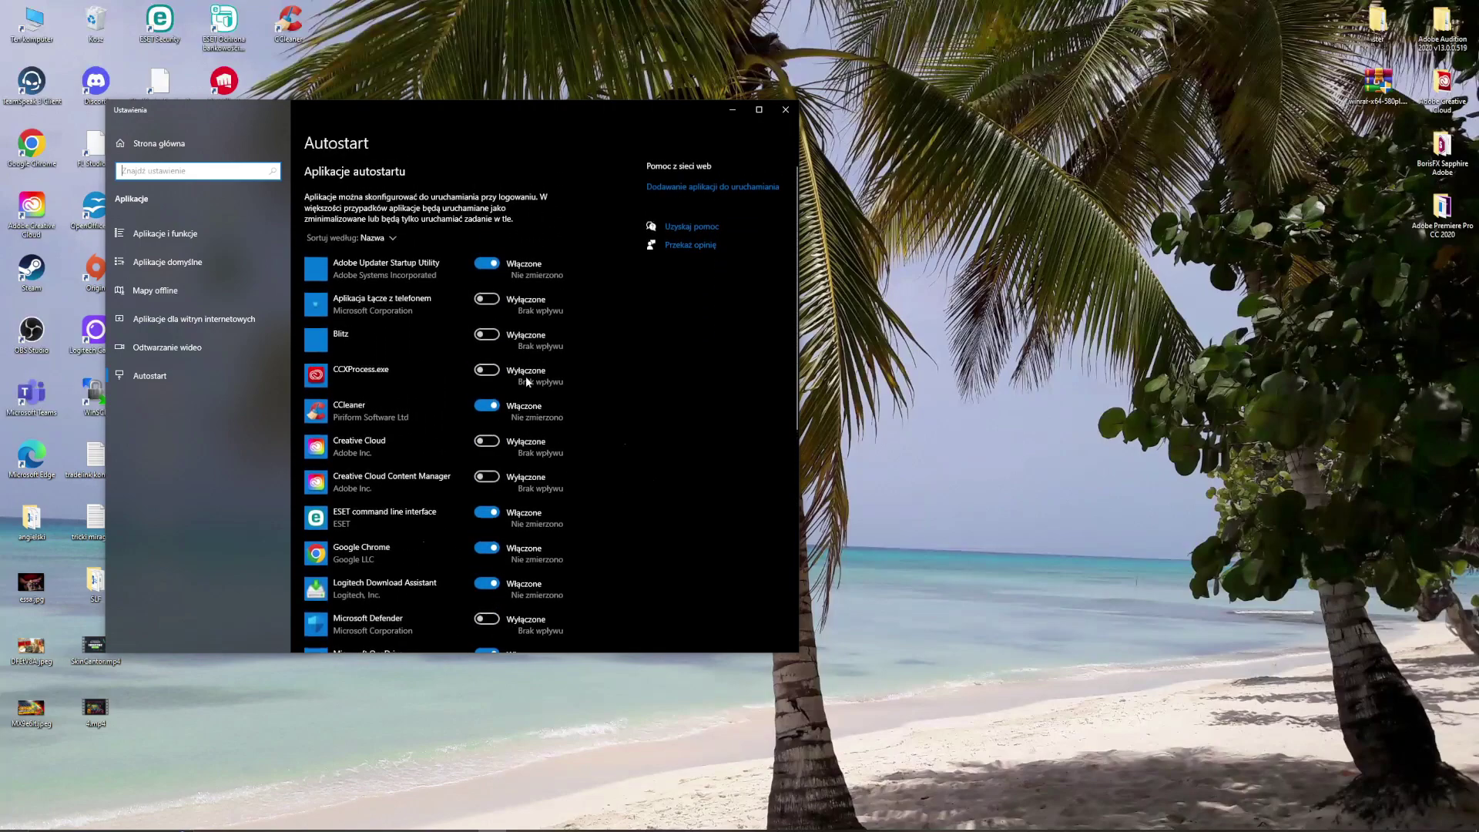
pyautogui.click(493, 265)
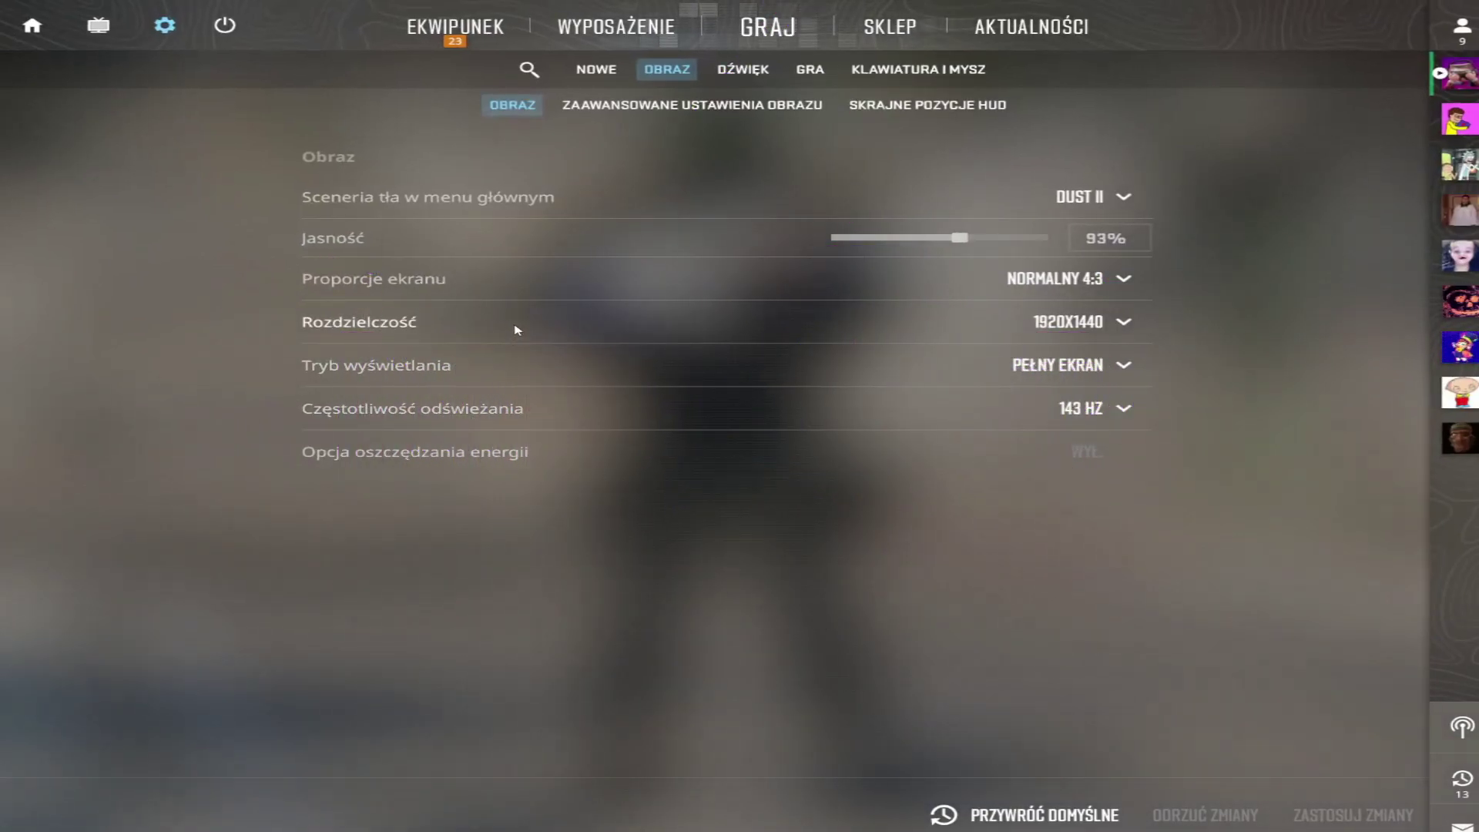
# Step: View the available screen aspect ratios in Counter-Strike's video settings and close the list without changing the selection
pyautogui.click(1113, 285)
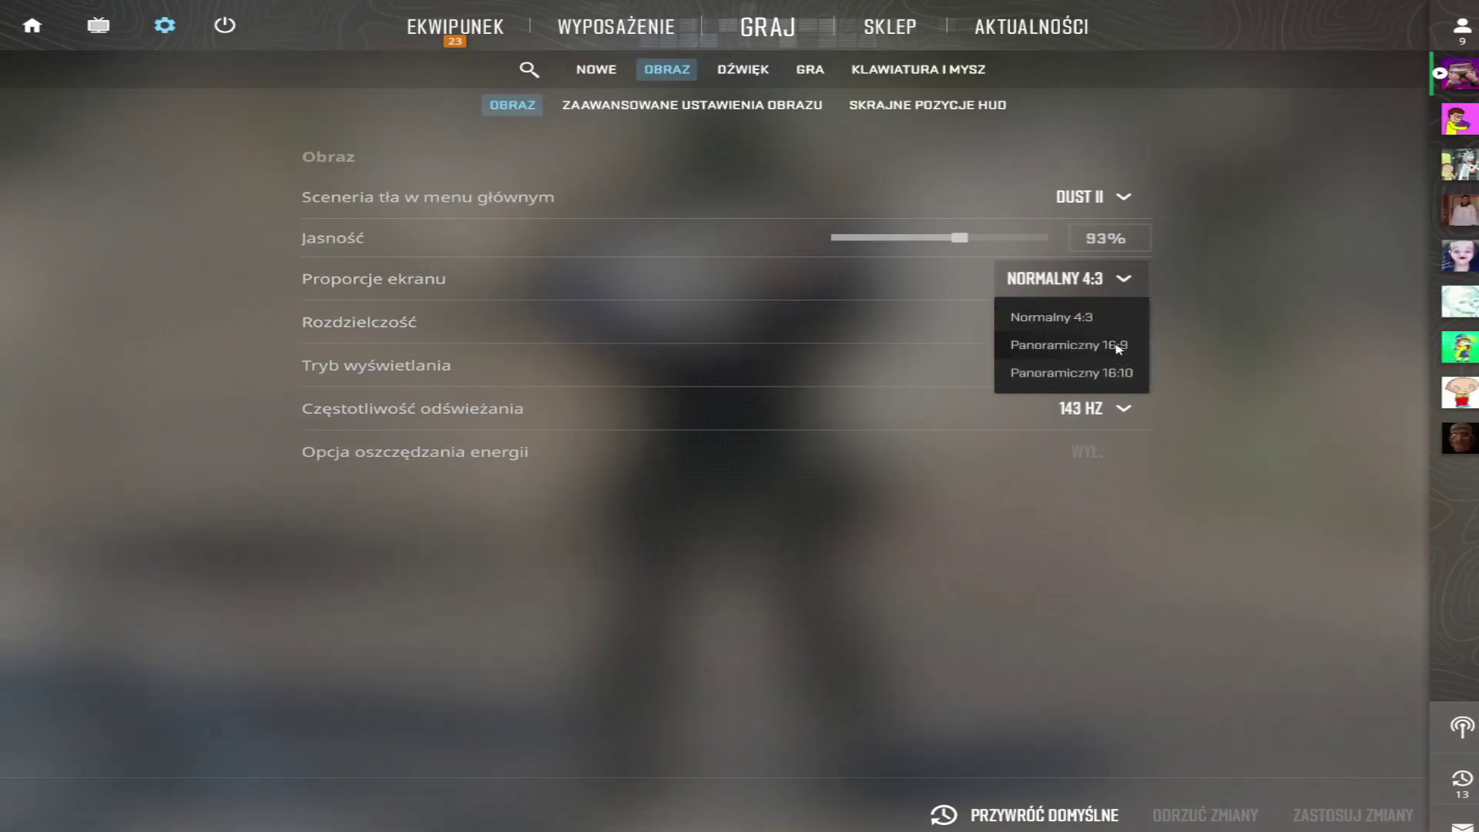
pyautogui.click(1129, 281)
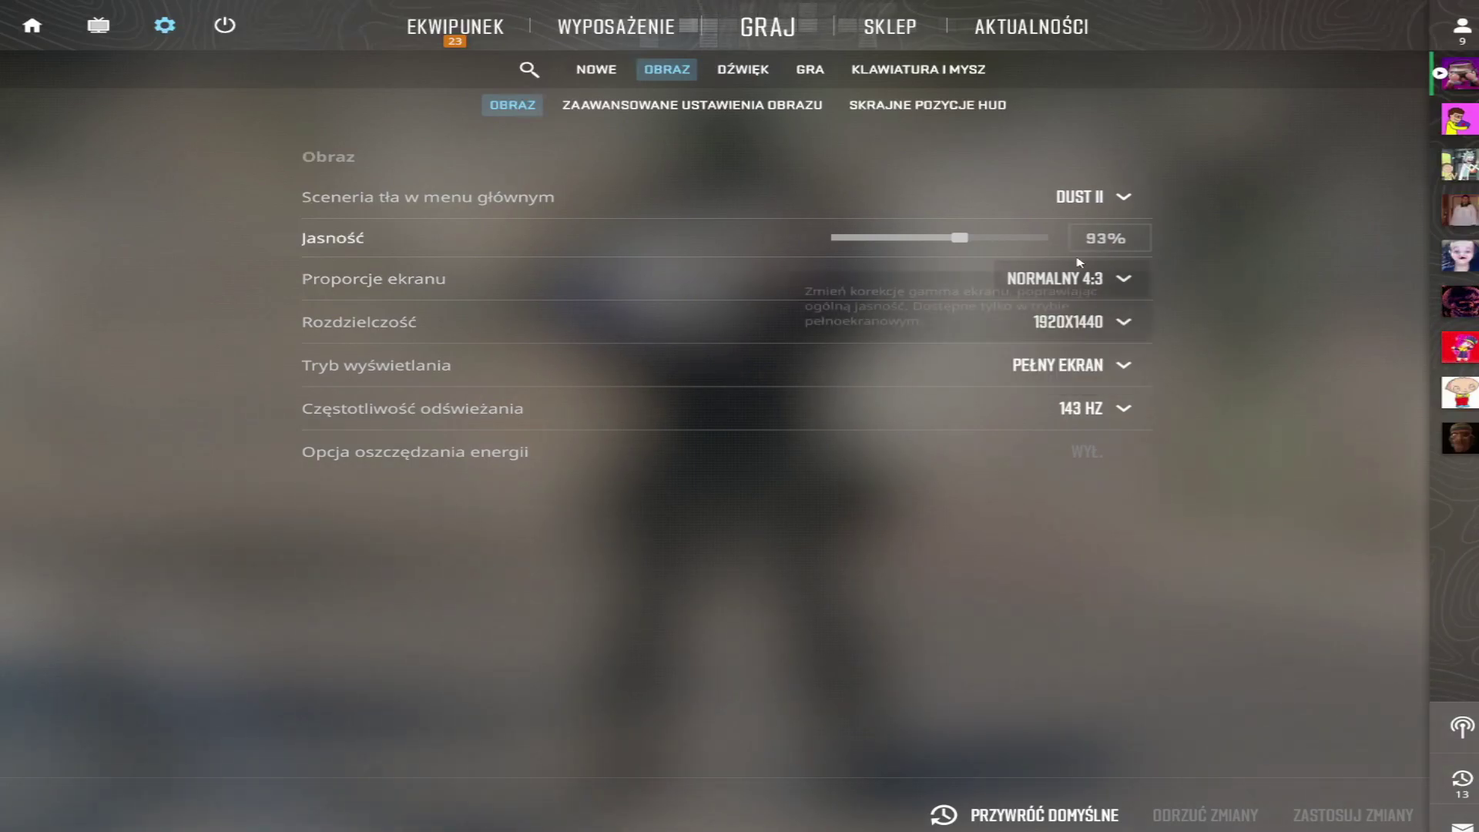
pyautogui.click(1097, 291)
pyautogui.click(1278, 242)
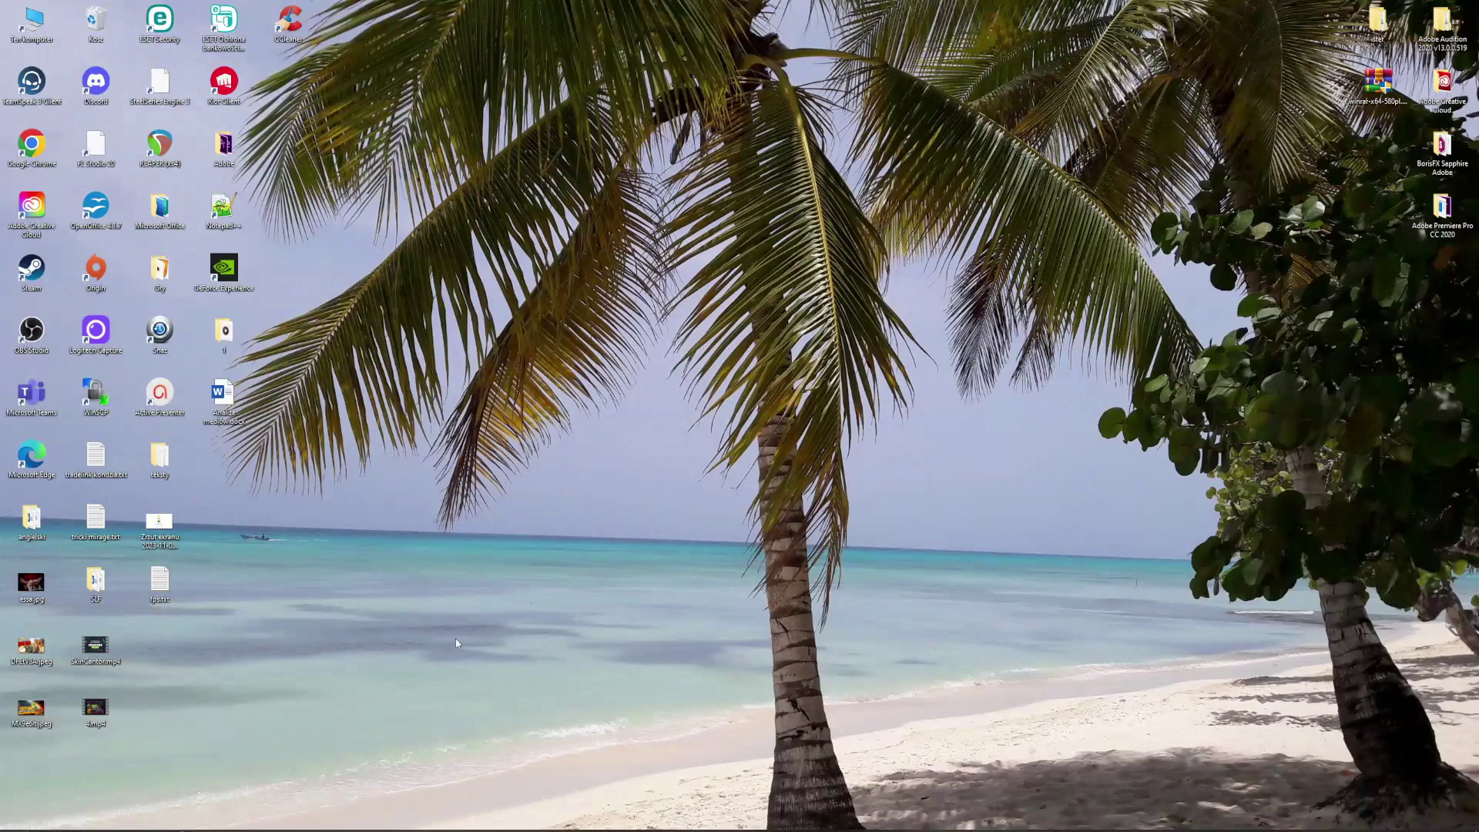
# Step: Switch to Device Manager and show the driver information of the NVIDIA GeForce RTX graphics card
pyautogui.press('super')
pyautogui.write('men')
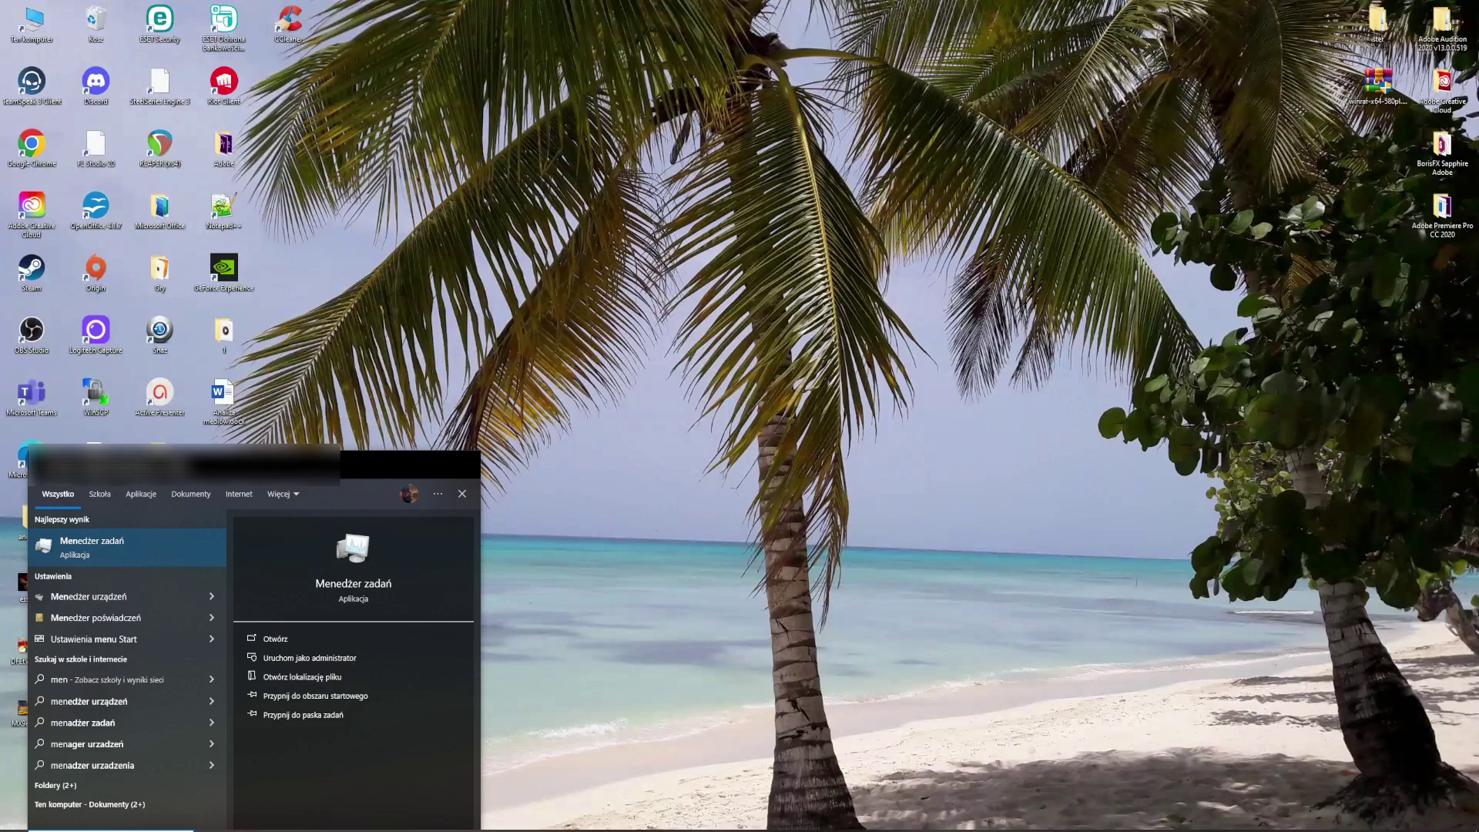
pyautogui.click(138, 597)
pyautogui.click(587, 268)
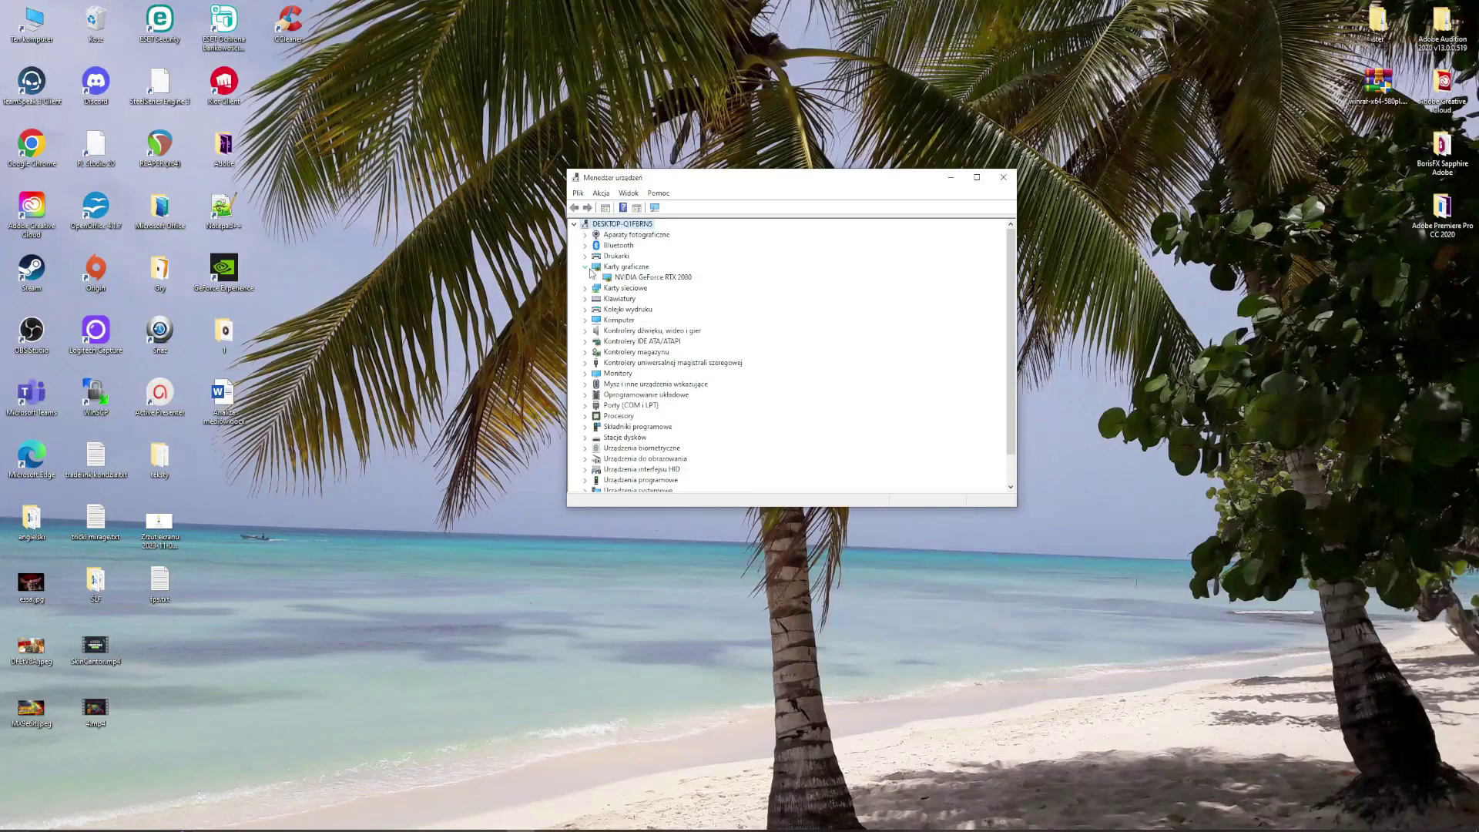
pyautogui.doubleClick(641, 278)
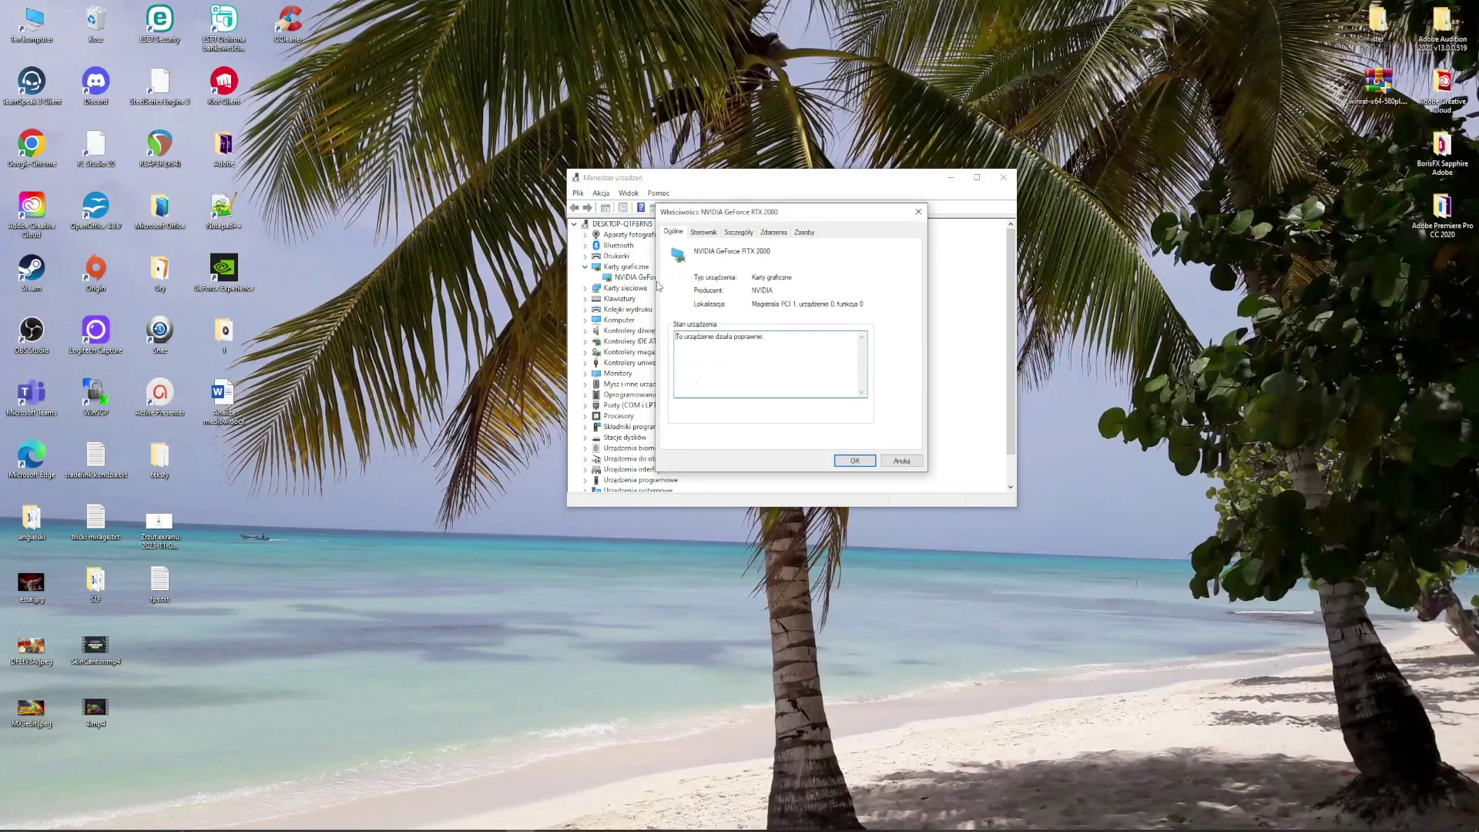
pyautogui.click(707, 234)
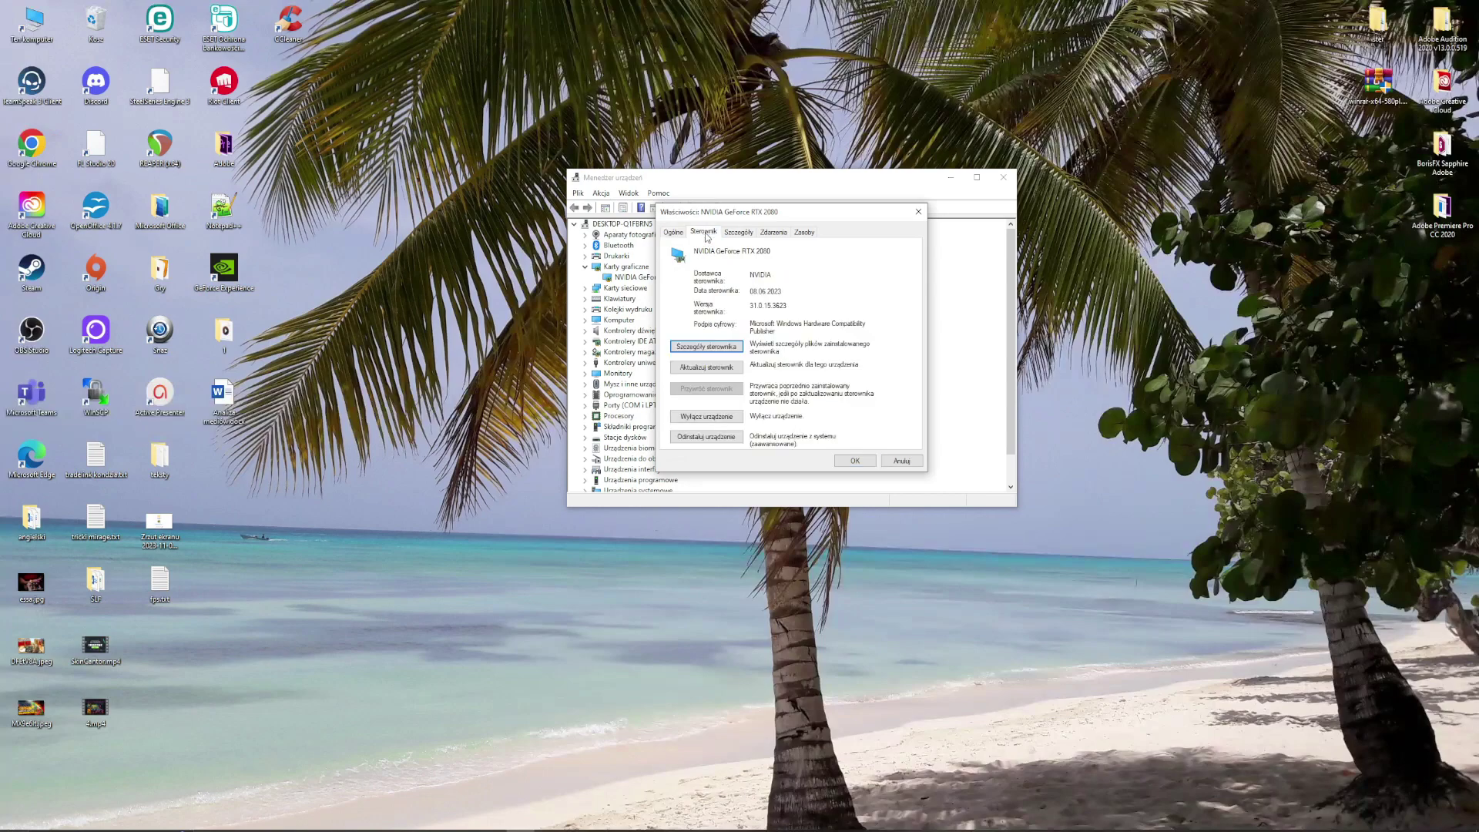
# Step: View the driver update options for the NVIDIA graphics card, then close them, the card's properties and Device Manager
pyautogui.click(718, 369)
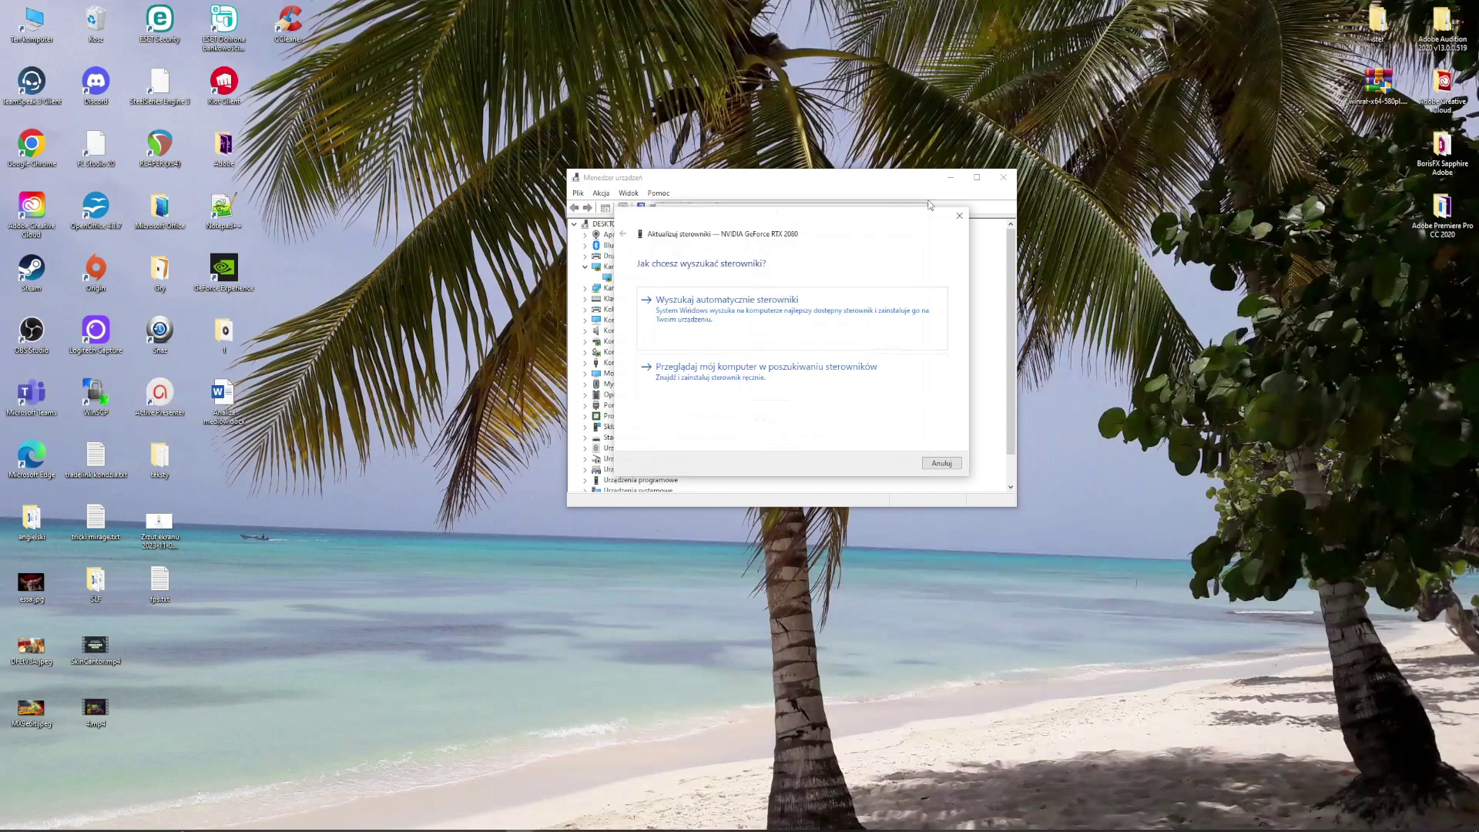
pyautogui.click(959, 219)
pyautogui.click(919, 211)
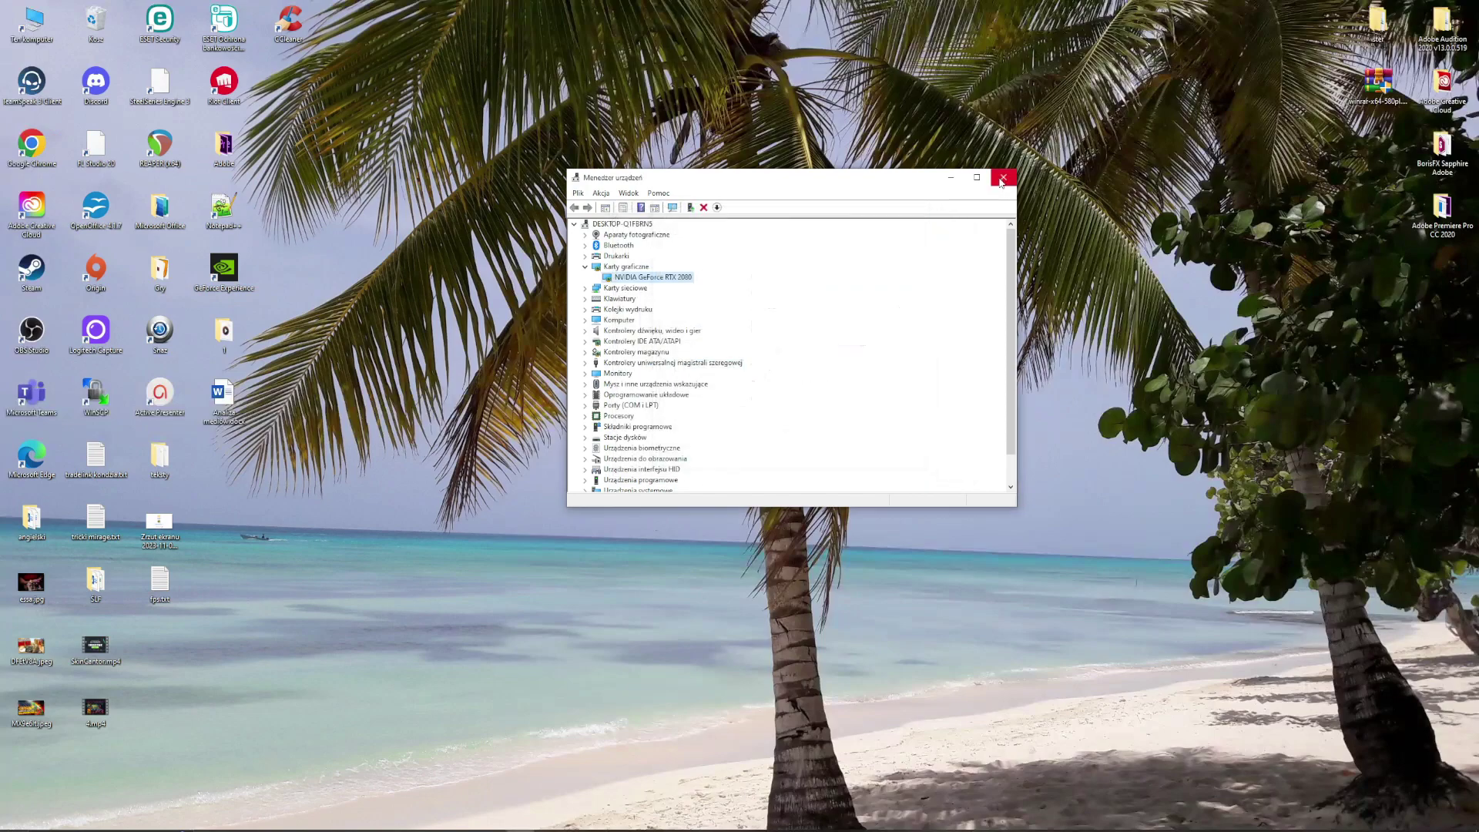
pyautogui.click(1002, 178)
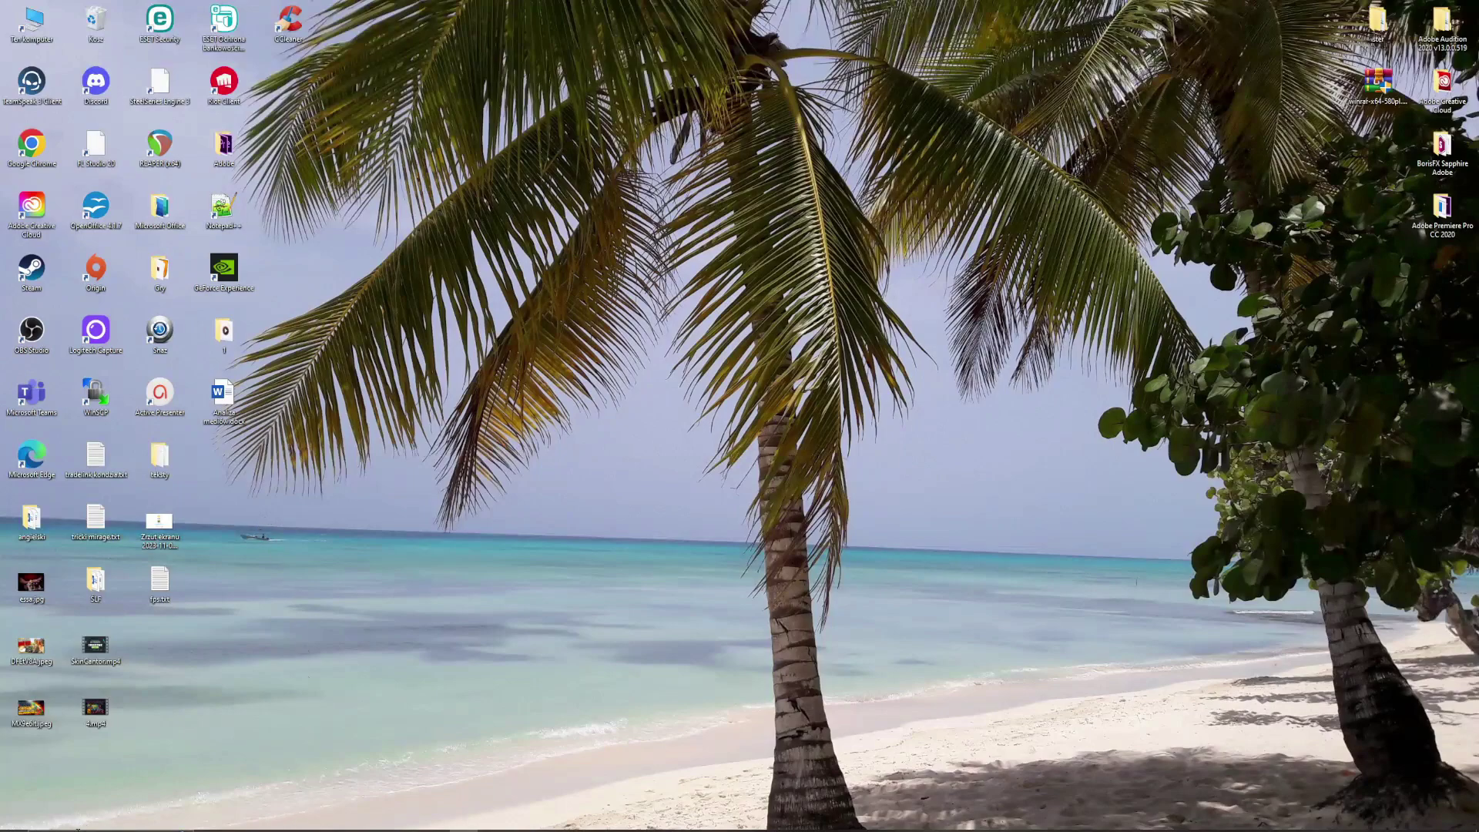
# Step: Find and open the Windows recovery settings for resetting the computer, and move the window toward the middle of the desktop
pyautogui.click(83, 827)
pyautogui.write('rese')
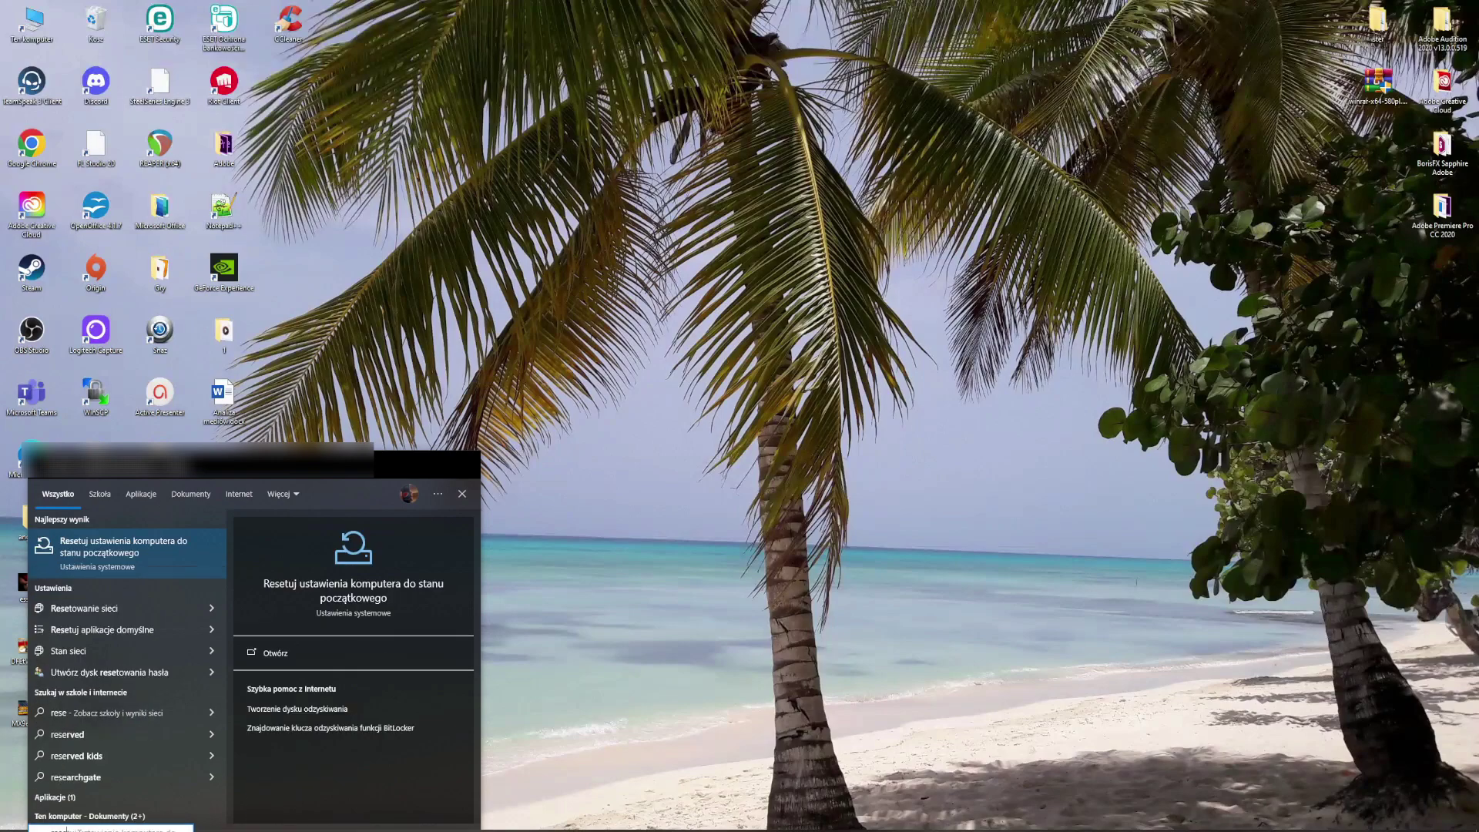
pyautogui.click(147, 554)
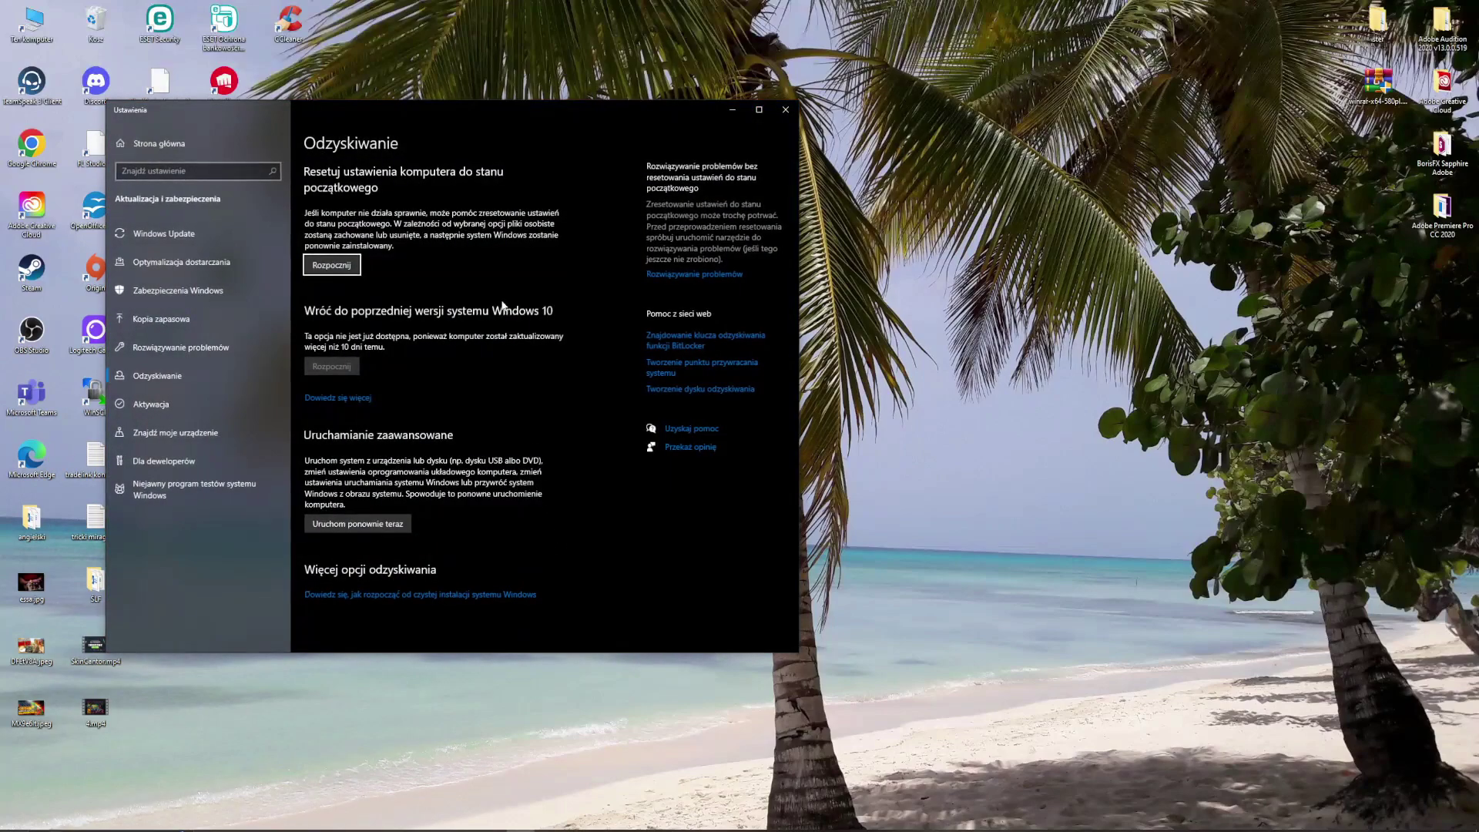
pyautogui.moveTo(479, 121); pyautogui.dragTo(789, 207)
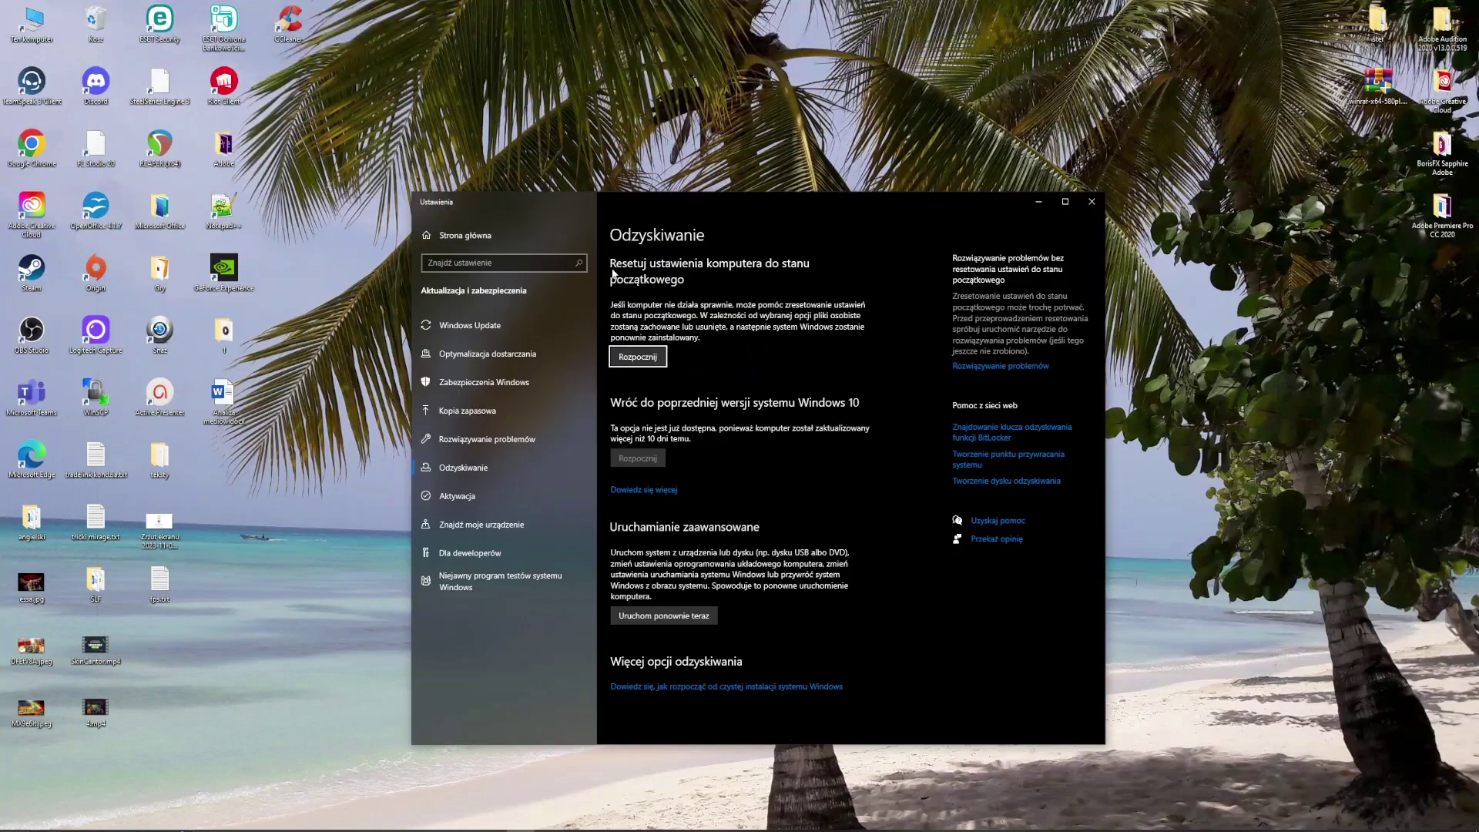